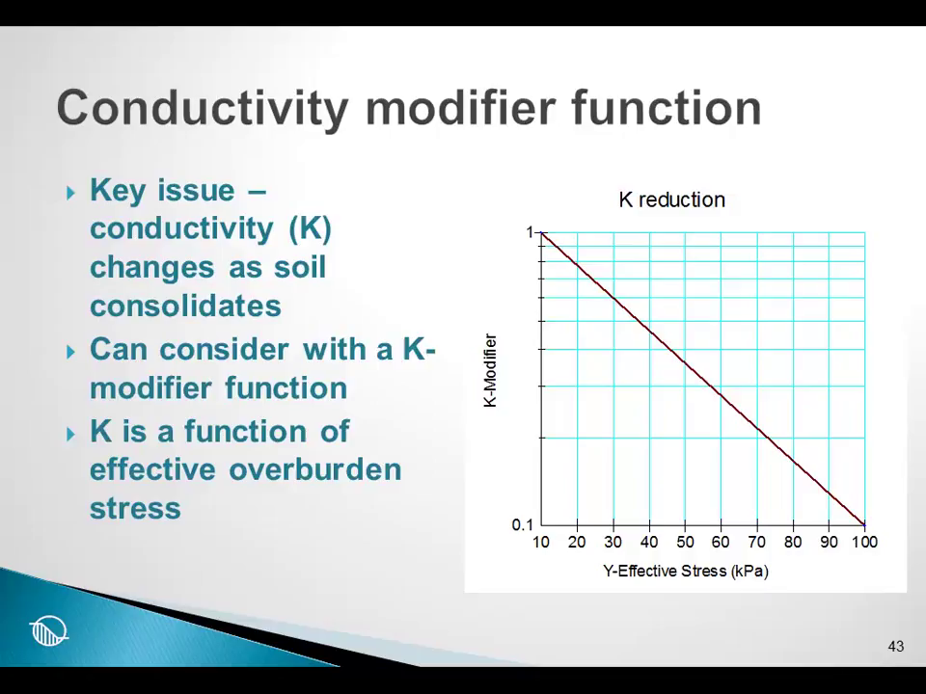
# - Leave the PowerPoint slideshow for the GeoStudio 2007 window showing Sig18 Rapid drawdown.gsz
pyautogui.hotkey('alt', 'Tab')
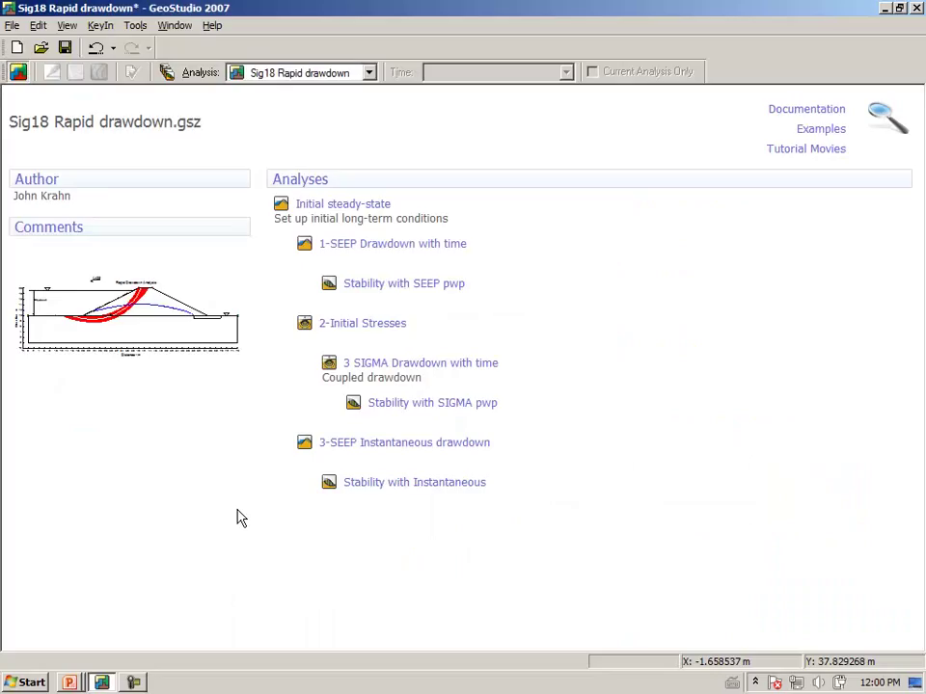
# - Save the rapid drawdown changes and open Sig19a Tailings Deposition Underdrain.gsz from the SIGMA folder
pyautogui.click(12, 25)
pyautogui.click(25, 62)
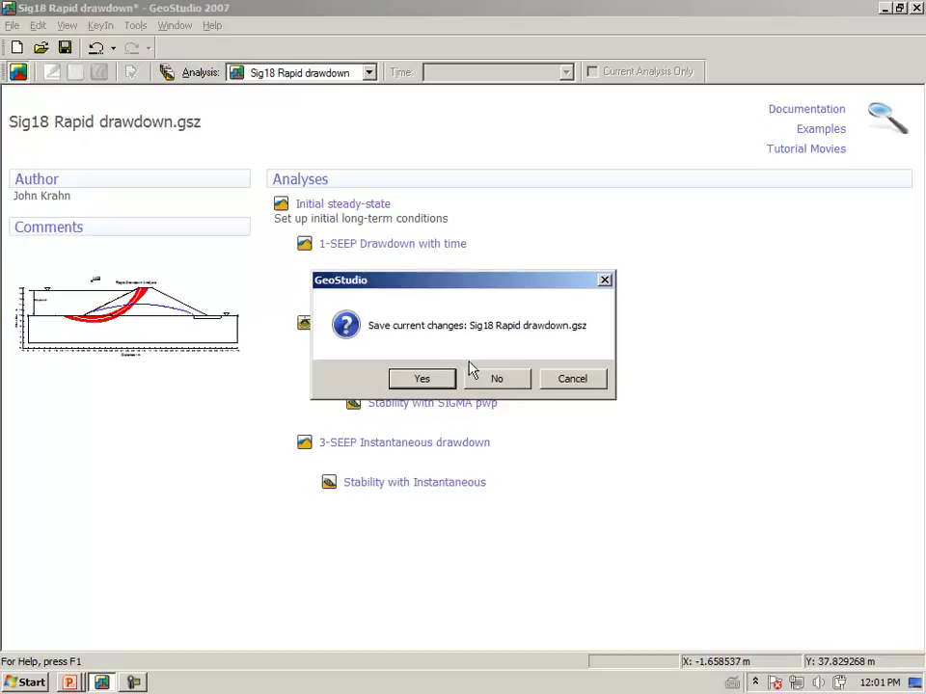
pyautogui.click(436, 379)
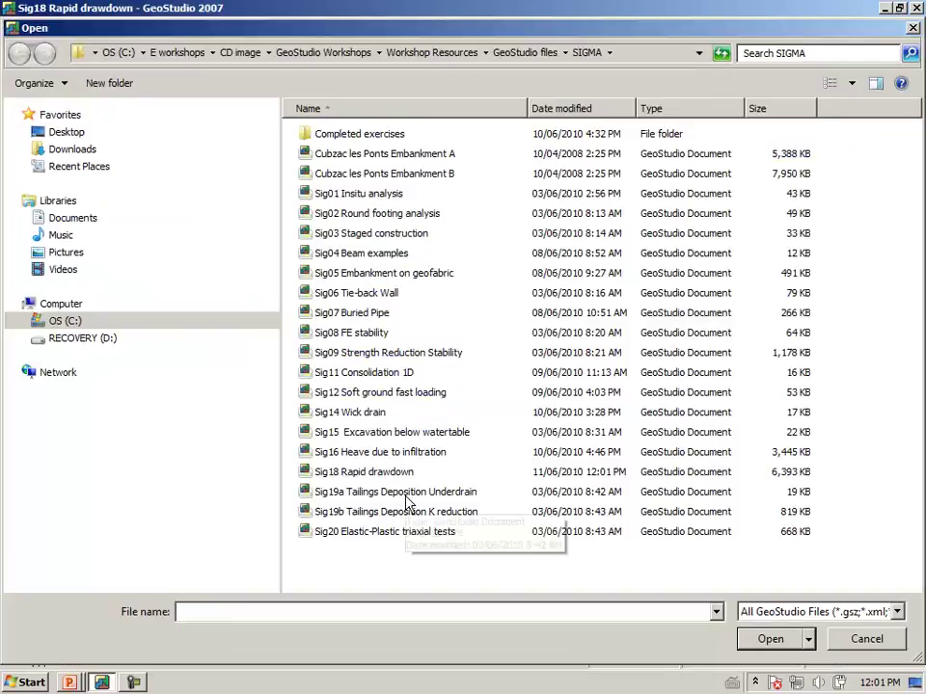
pyautogui.click(353, 493)
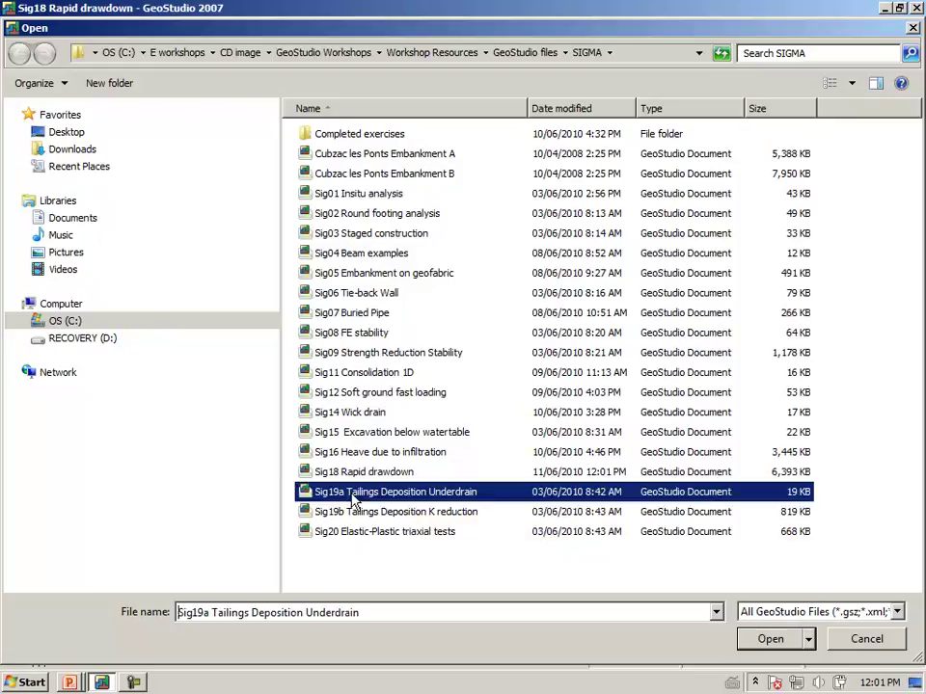
pyautogui.click(767, 639)
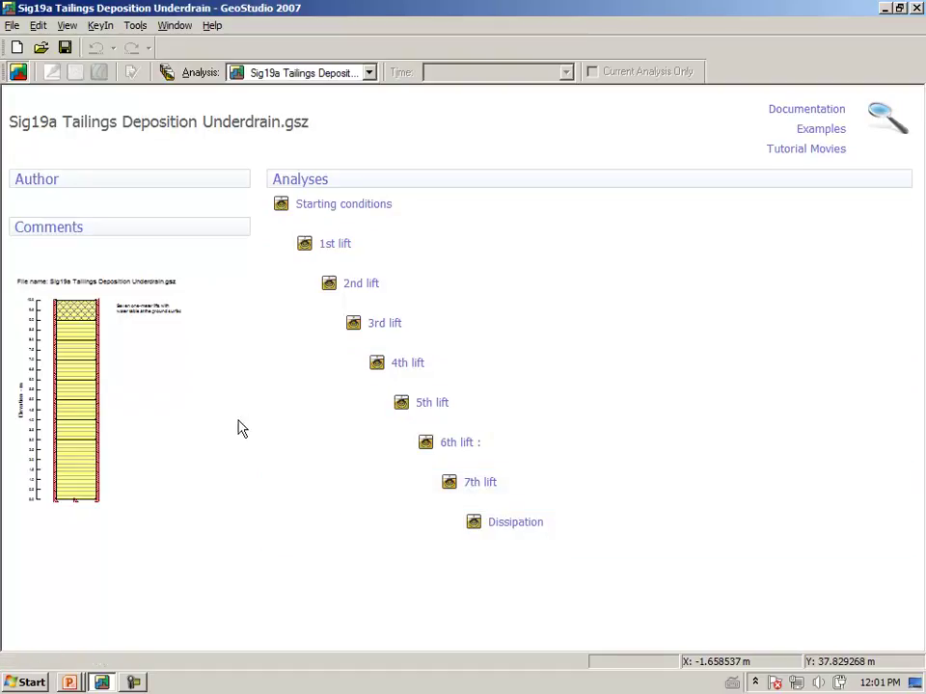
# - Open the 1st lift analysis, fit the page, hide the grid and zoom into the column top
pyautogui.click(337, 248)
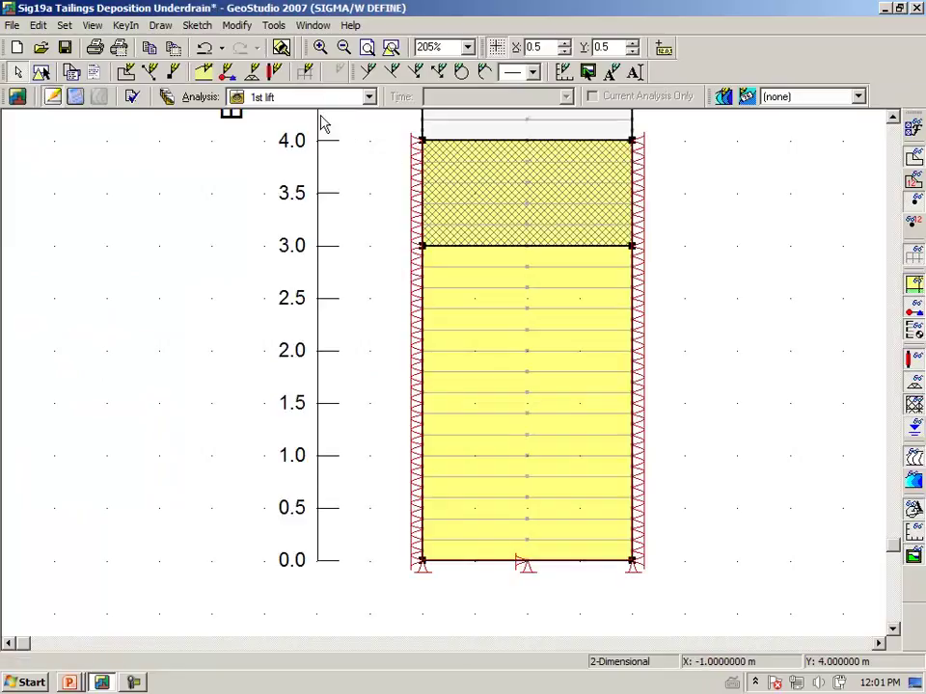
pyautogui.click(390, 47)
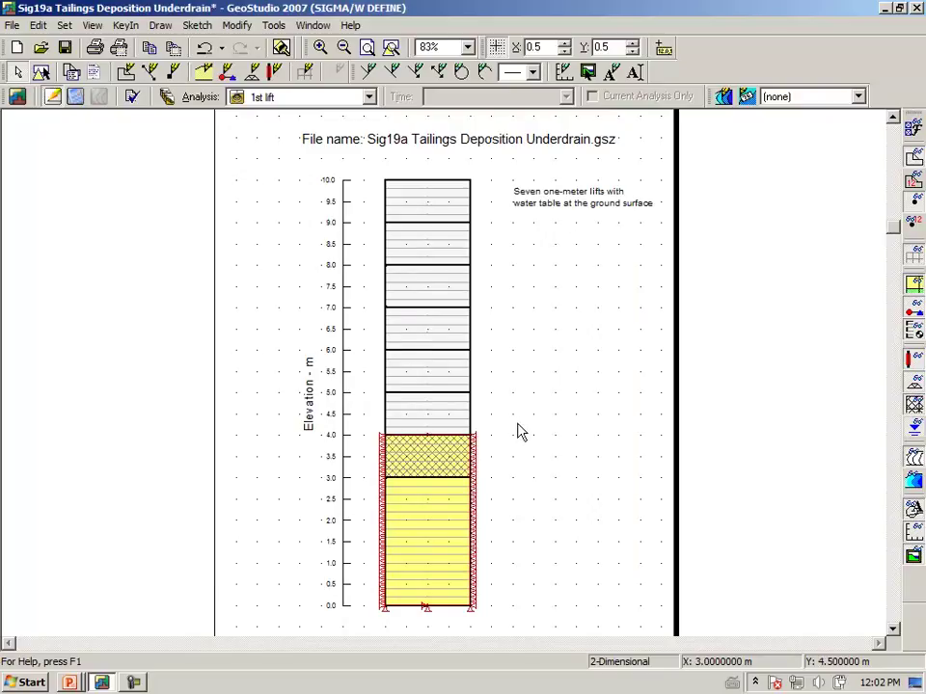
pyautogui.click(495, 47)
pyautogui.click(320, 48)
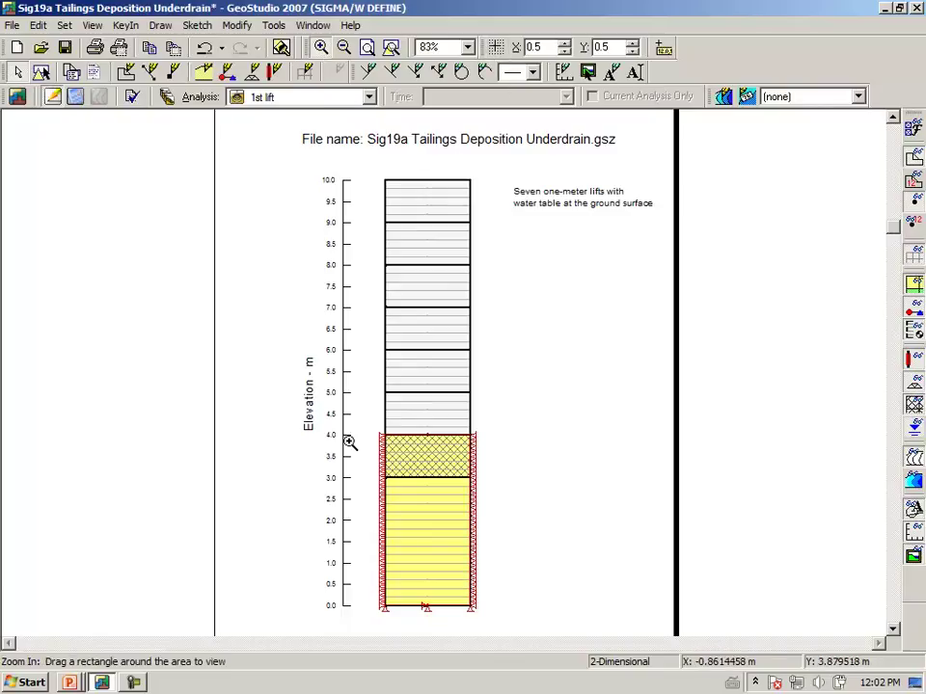
pyautogui.moveTo(353, 419)
pyautogui.mouseDown()
pyautogui.moveTo(427, 492)
pyautogui.moveTo(497, 505)
pyautogui.mouseUp()
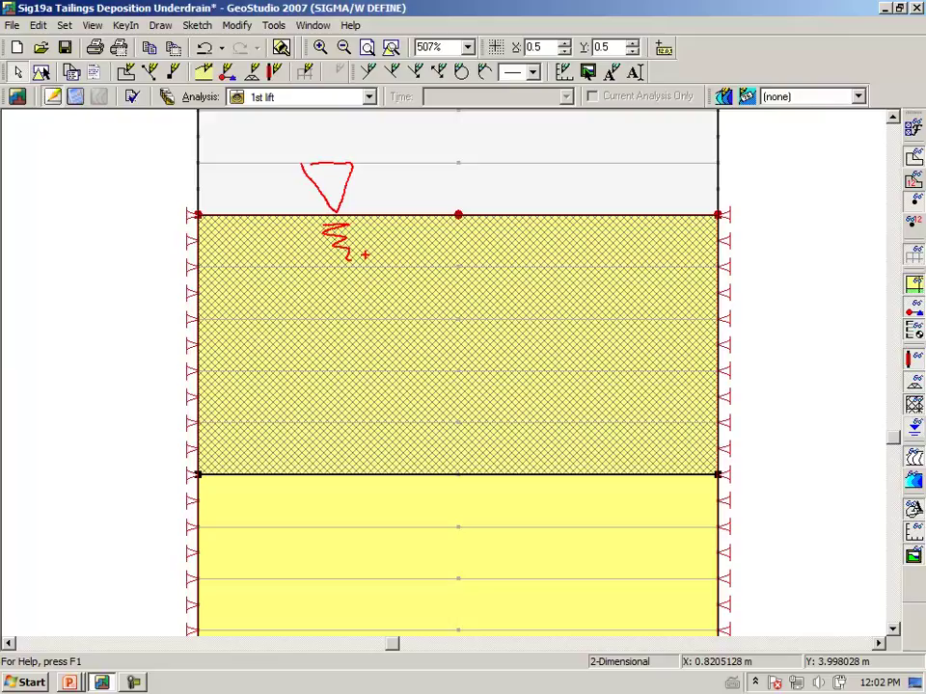
# - Switch to the 2nd lift analysis and bring its hatched new layer into view
pyautogui.press('Escape')
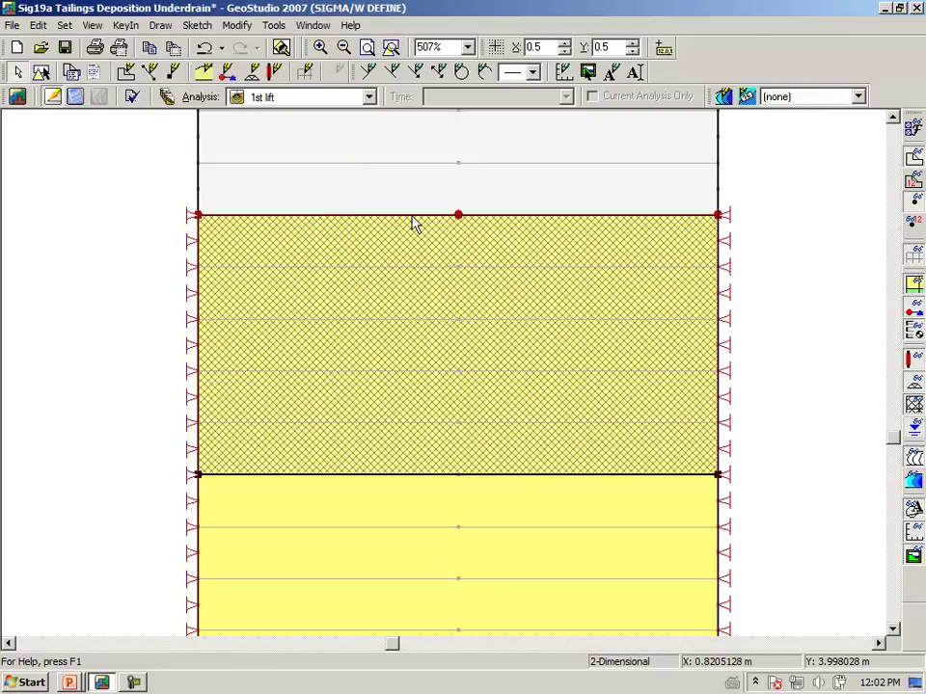
pyautogui.click(369, 99)
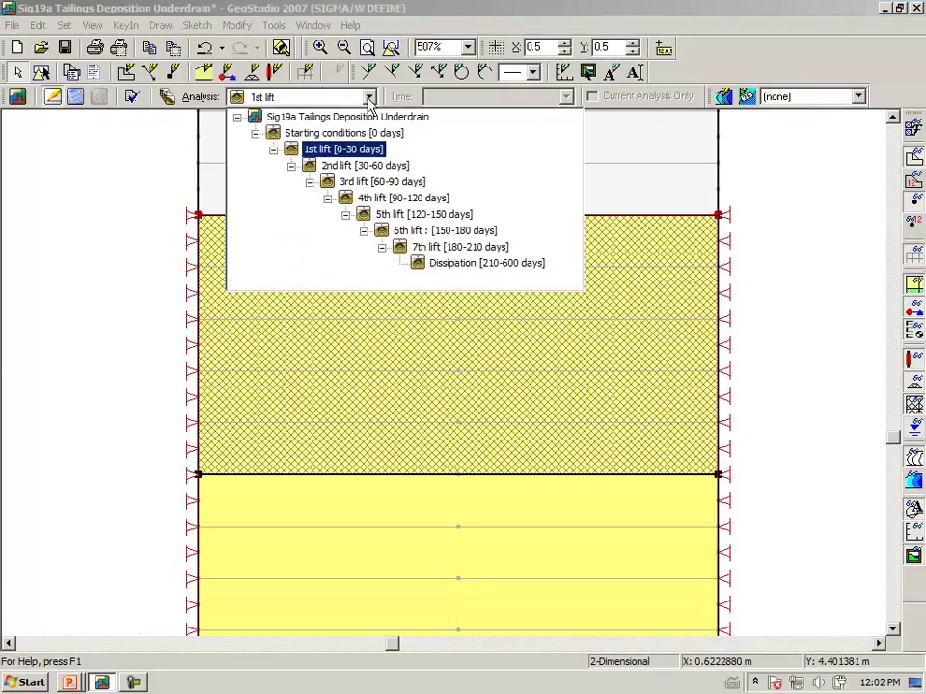
pyautogui.click(359, 166)
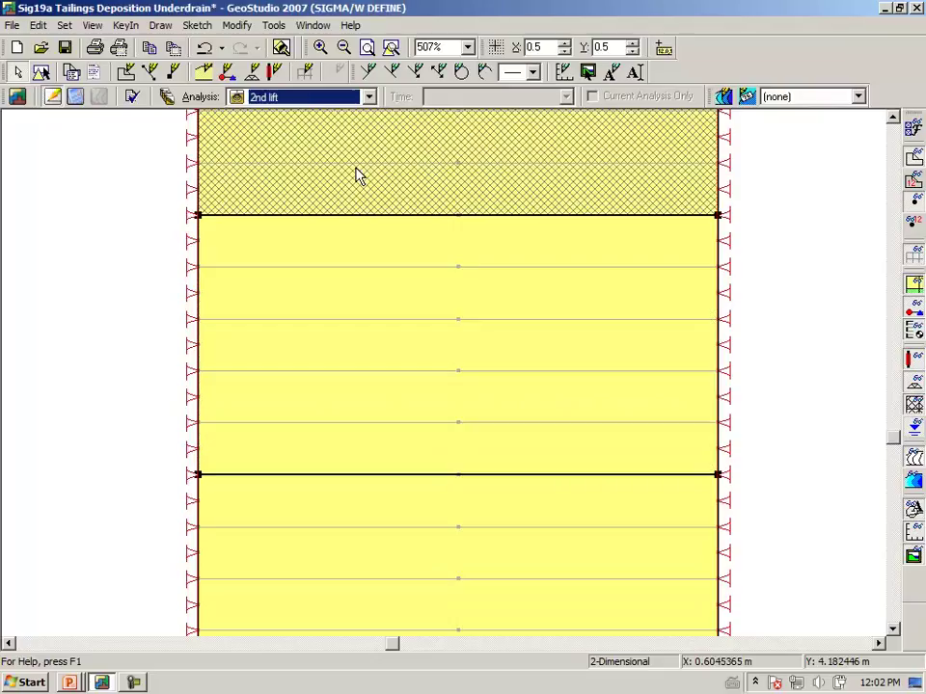
pyautogui.click(892, 116)
pyautogui.click(892, 117)
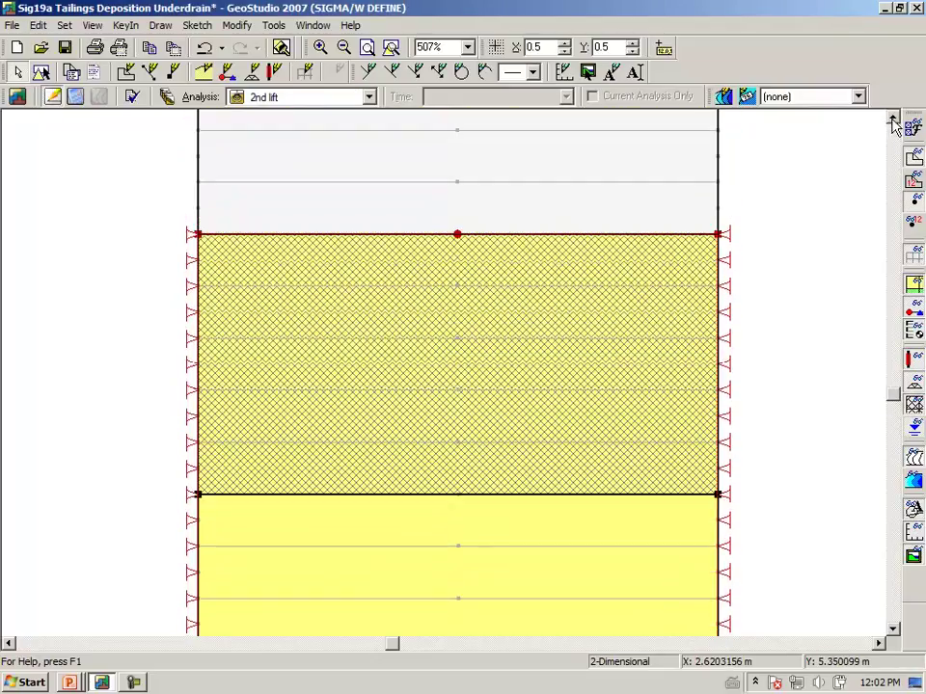
pyautogui.moveTo(323, 483); pyautogui.dragTo(339, 477)
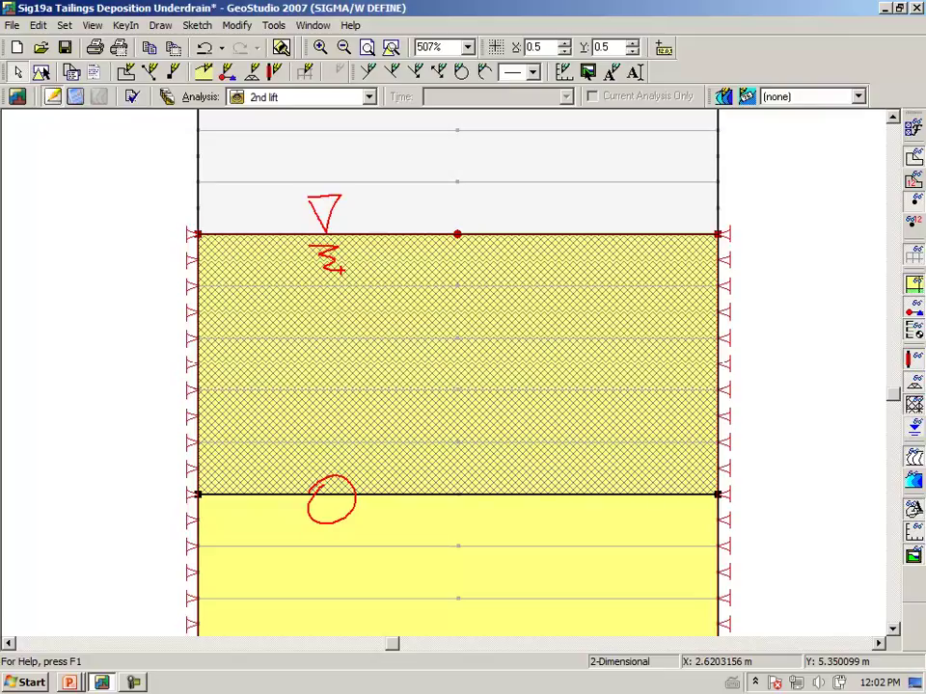
# - Switch to the 6th lift analysis, showing its hatched newest lift below the inactive lift
pyautogui.press('Escape')
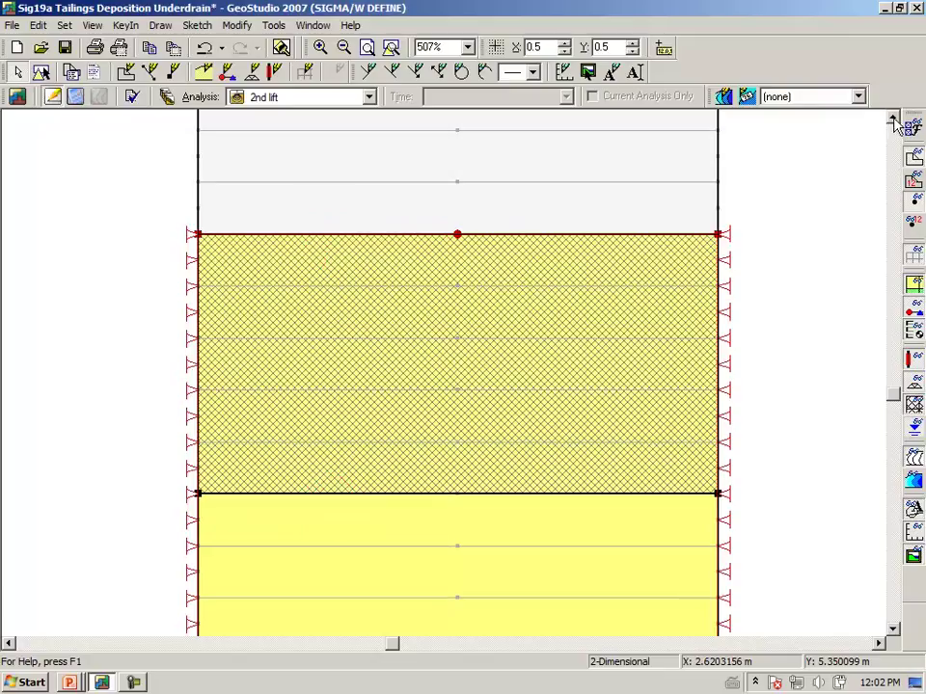
pyautogui.click(335, 100)
pyautogui.click(404, 233)
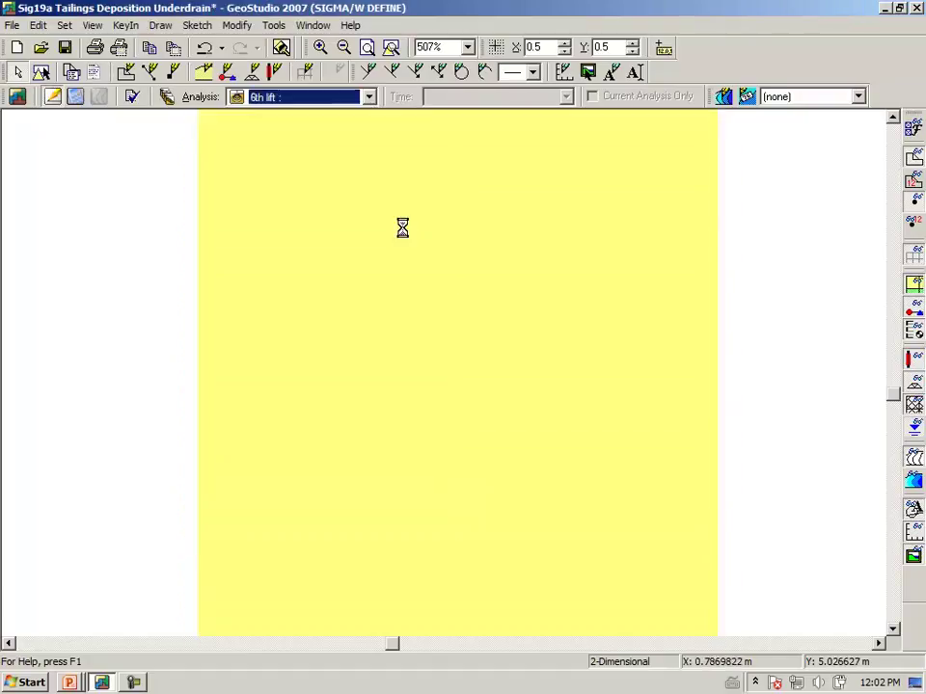
pyautogui.moveTo(895, 403); pyautogui.dragTo(902, 229)
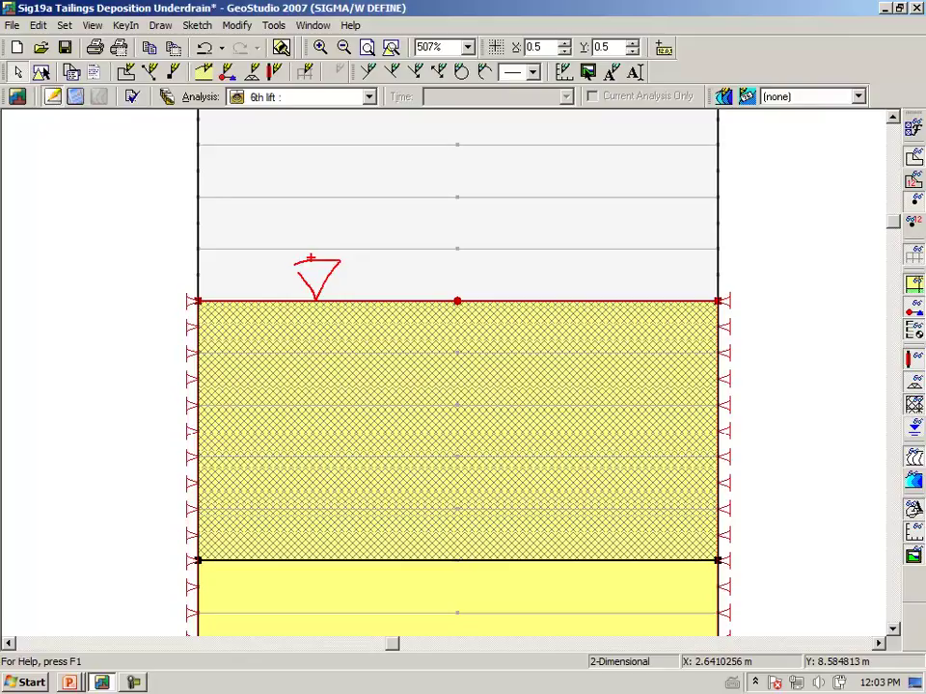
pyautogui.rightClick(310, 258)
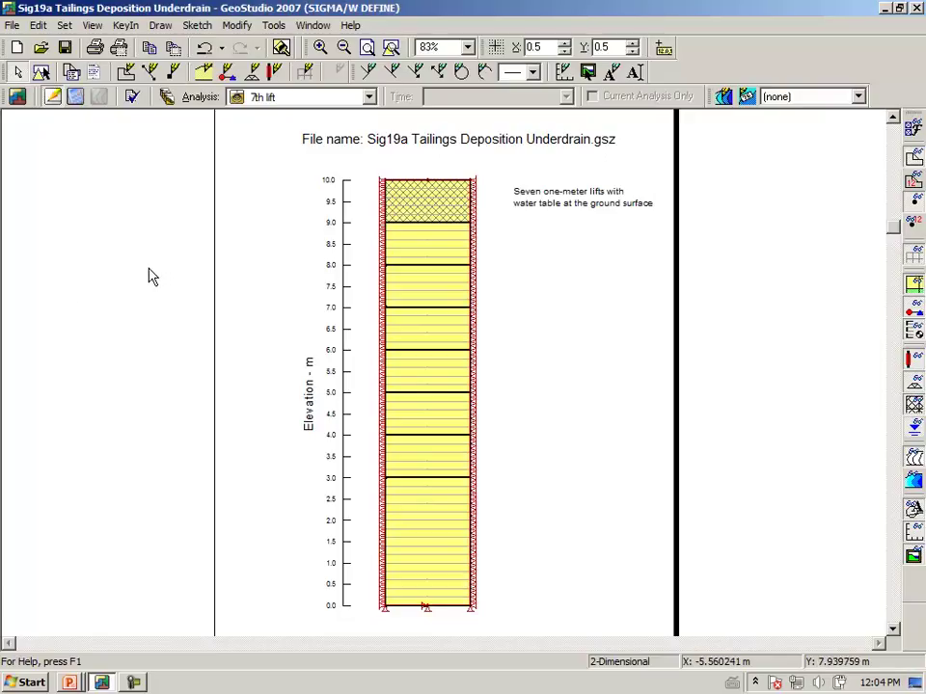
# - Select all analyses in Solve Analyses and run the solver until every one is solved
pyautogui.click(76, 99)
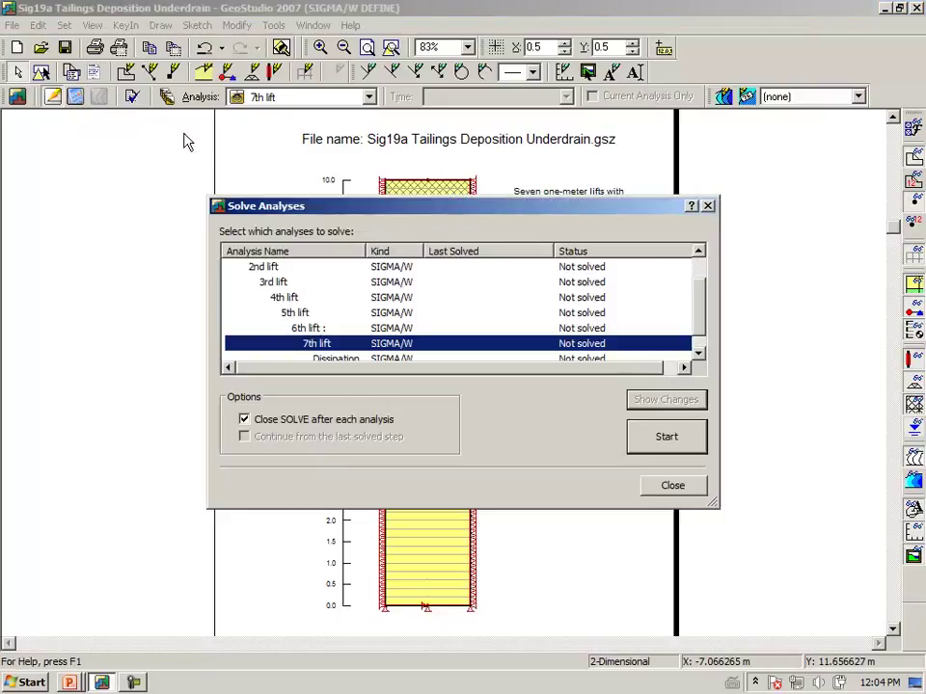
pyautogui.rightClick(488, 307)
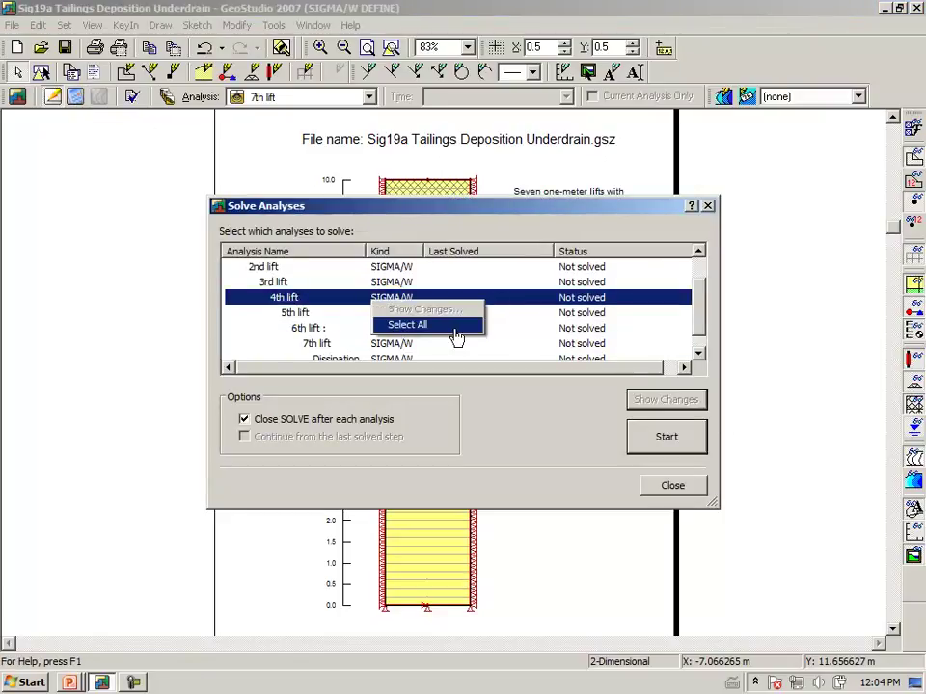
pyautogui.click(453, 334)
pyautogui.click(668, 438)
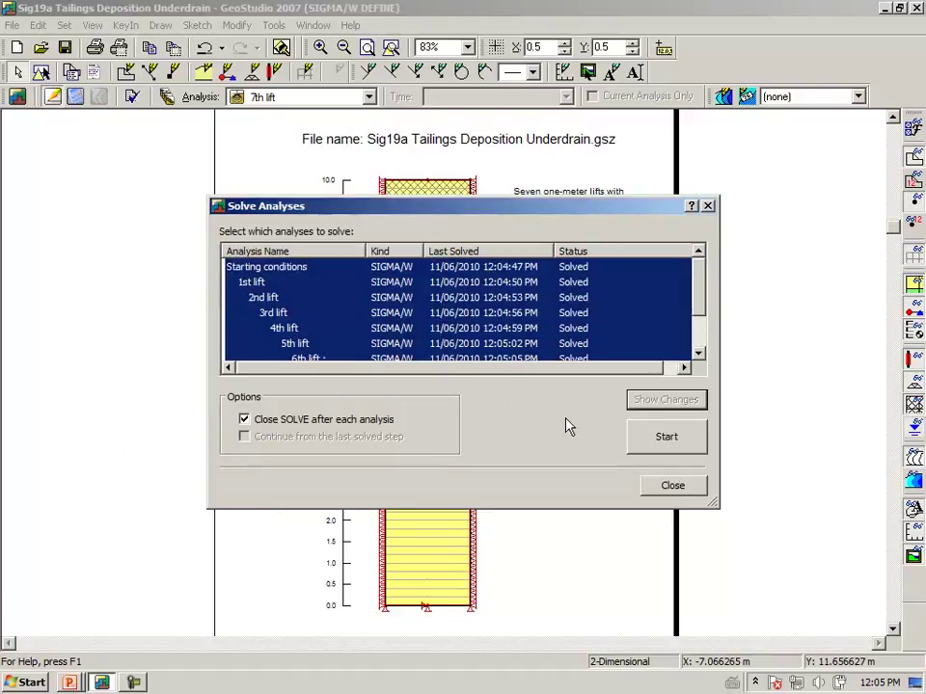
pyautogui.click(672, 485)
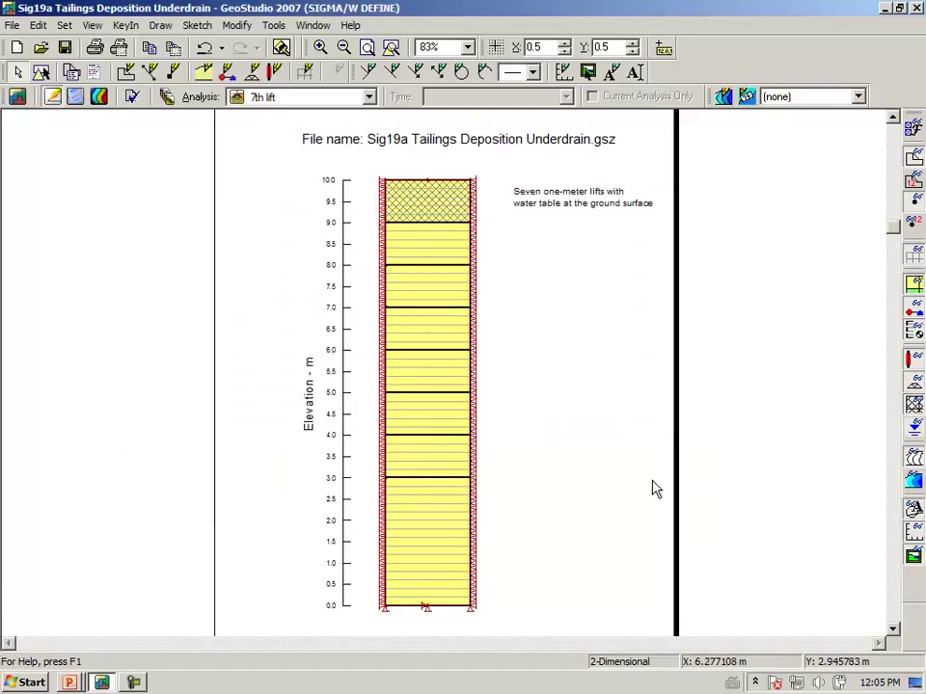
# - Switch to results and draw the PWP vs Y graph of nodal pore-water pressure
pyautogui.click(99, 96)
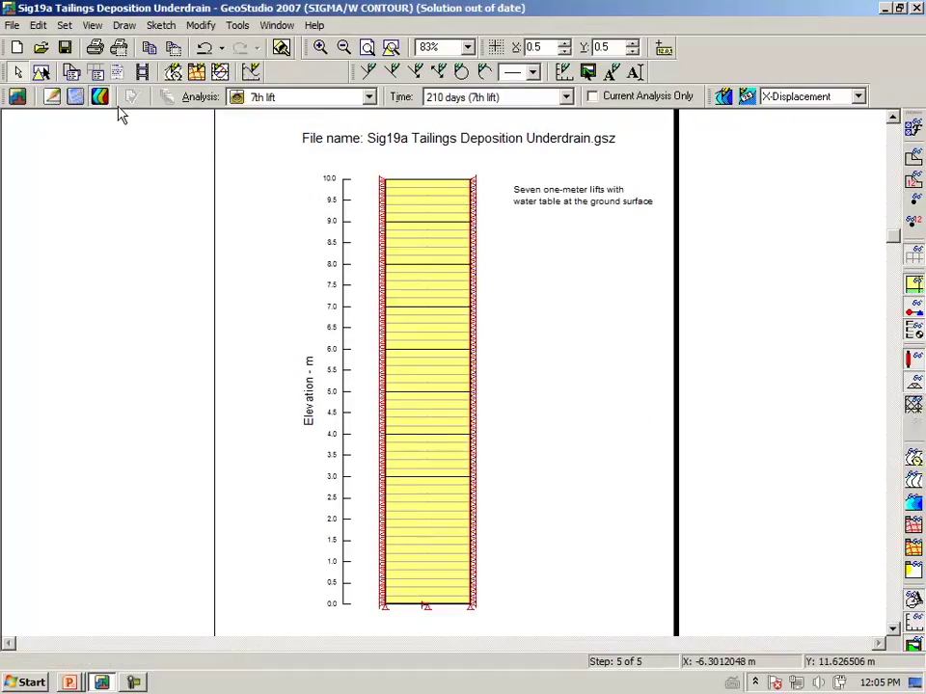
pyautogui.click(124, 26)
pyautogui.click(89, 157)
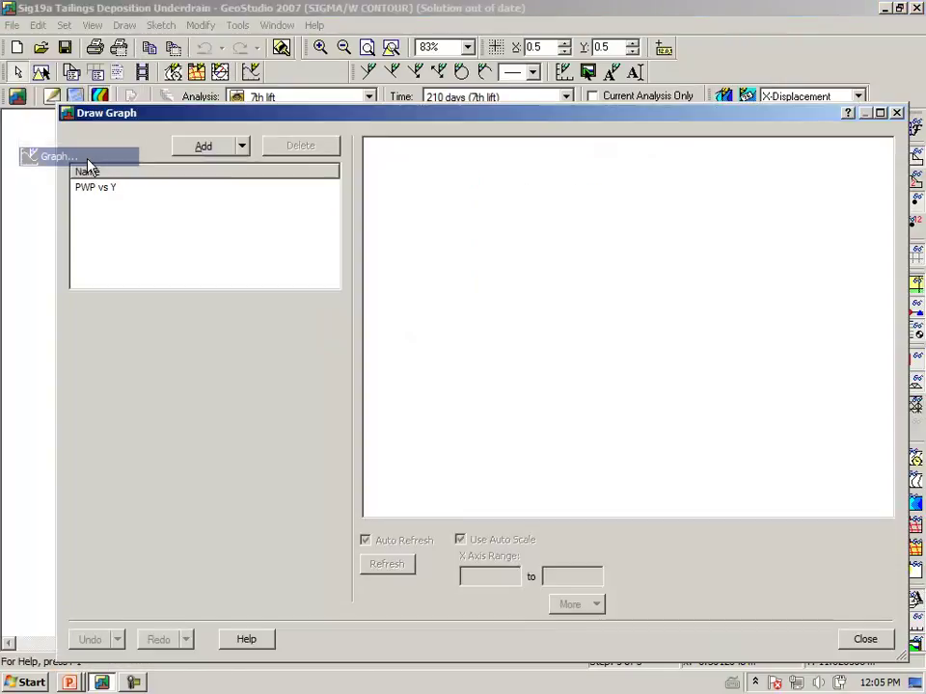
pyautogui.click(94, 190)
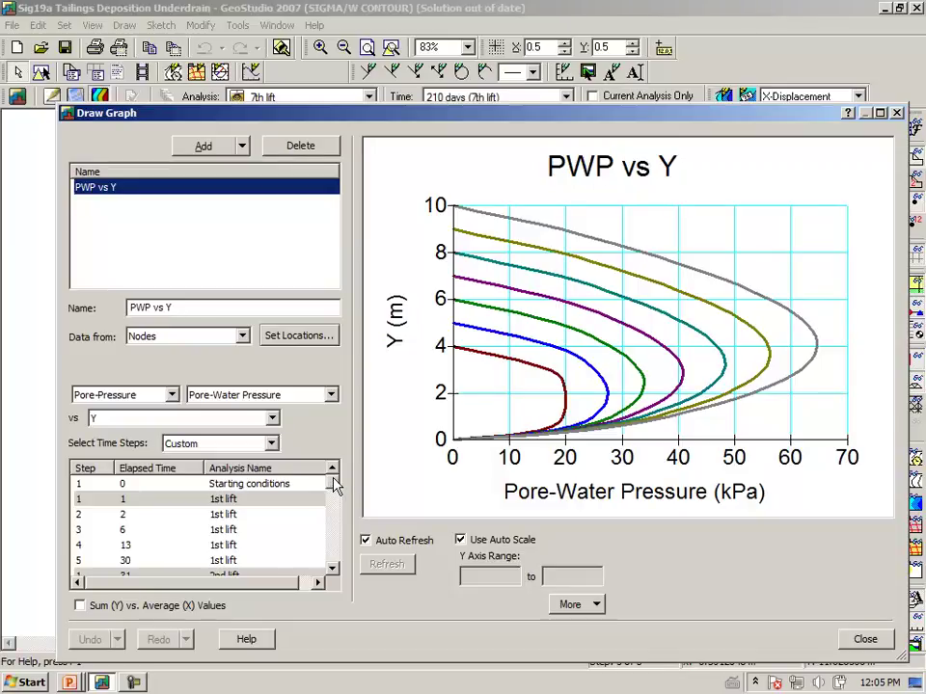
pyautogui.moveTo(333, 485)
pyautogui.mouseDown()
pyautogui.moveTo(326, 584)
pyautogui.moveTo(337, 482)
pyautogui.mouseUp()
# - Plot starting conditions, 1st lift days 1, 2, 6, 13, 30, and 2nd lift day 31
pyautogui.click(247, 486)
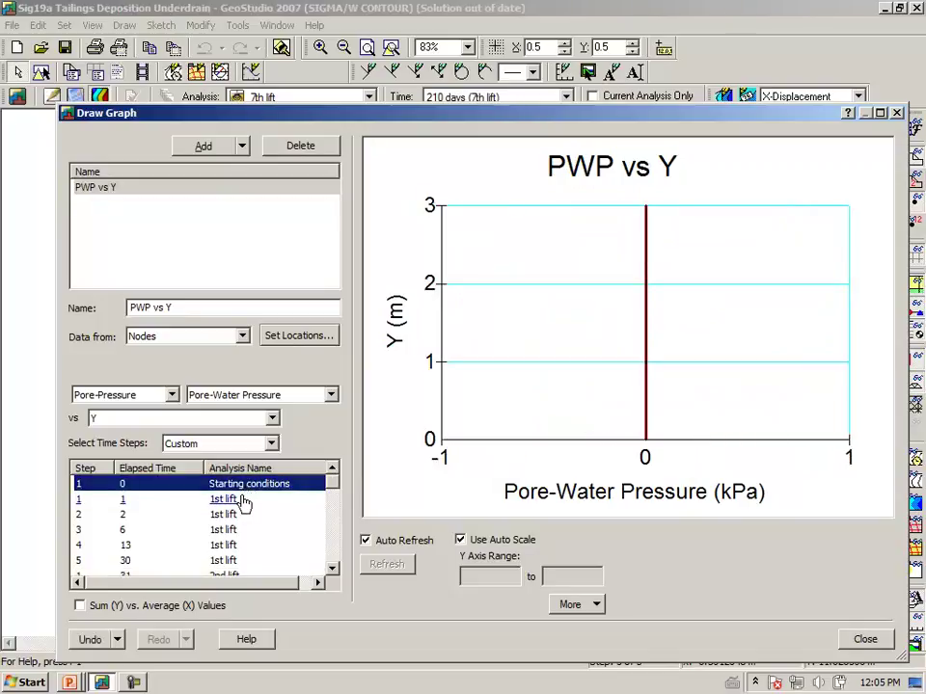
pyautogui.keyDown('ctrl'); pyautogui.click(235, 501); pyautogui.keyUp('ctrl')
pyautogui.keyDown('ctrl'); pyautogui.click(233, 516); pyautogui.keyUp('ctrl')
pyautogui.keyDown('ctrl'); pyautogui.click(231, 530); pyautogui.keyUp('ctrl')
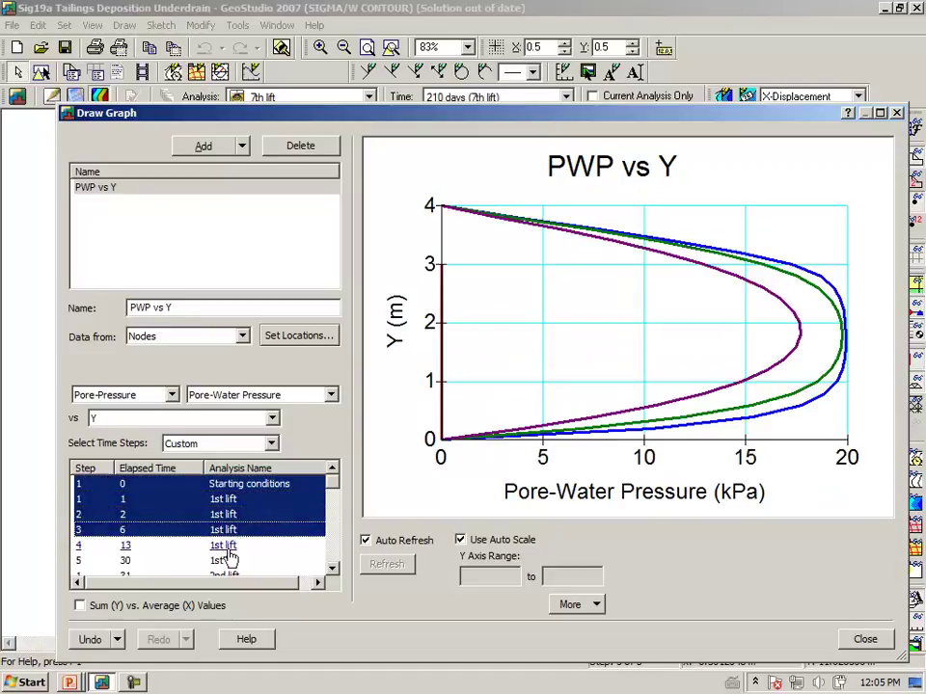
pyautogui.keyDown('ctrl'); pyautogui.click(229, 546); pyautogui.keyUp('ctrl')
pyautogui.keyDown('ctrl'); pyautogui.click(228, 561); pyautogui.keyUp('ctrl')
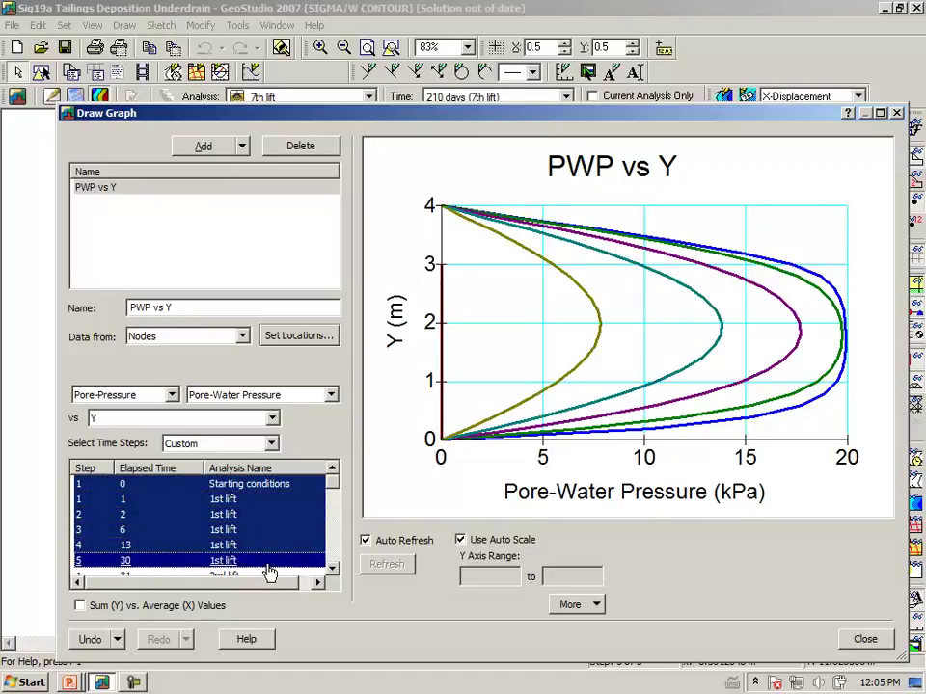
pyautogui.click(332, 569)
pyautogui.click(332, 569)
pyautogui.click(333, 569)
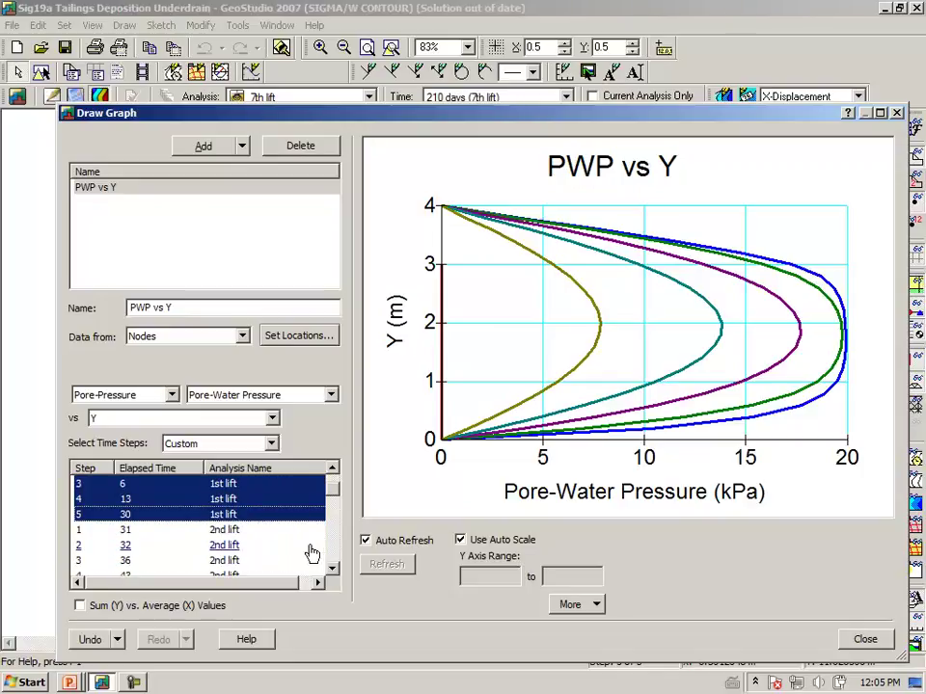
pyautogui.keyDown('ctrl'); pyautogui.click(226, 540); pyautogui.keyUp('ctrl')
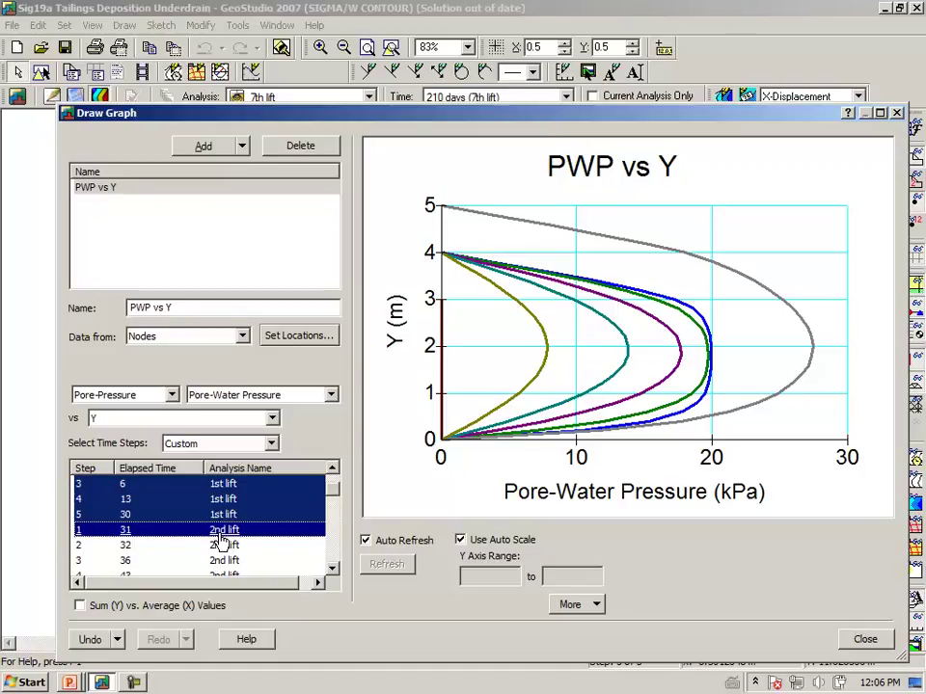
# - Mark the residual and jumped pressures, then plot only the day-31 2nd lift curve
pyautogui.moveTo(437, 348); pyautogui.dragTo(530, 335)
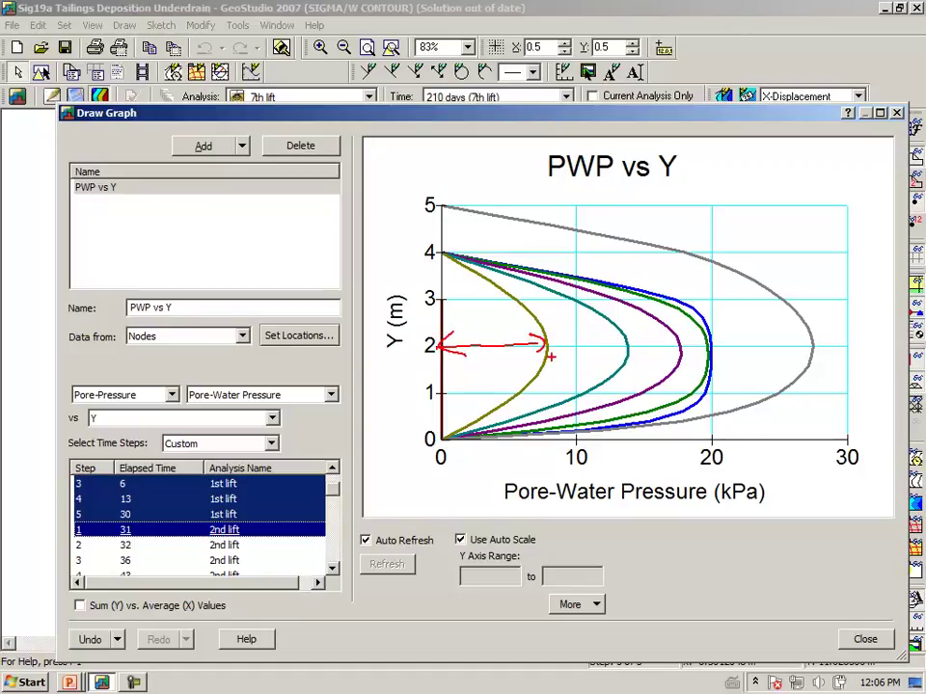
pyautogui.moveTo(711, 344); pyautogui.dragTo(806, 349)
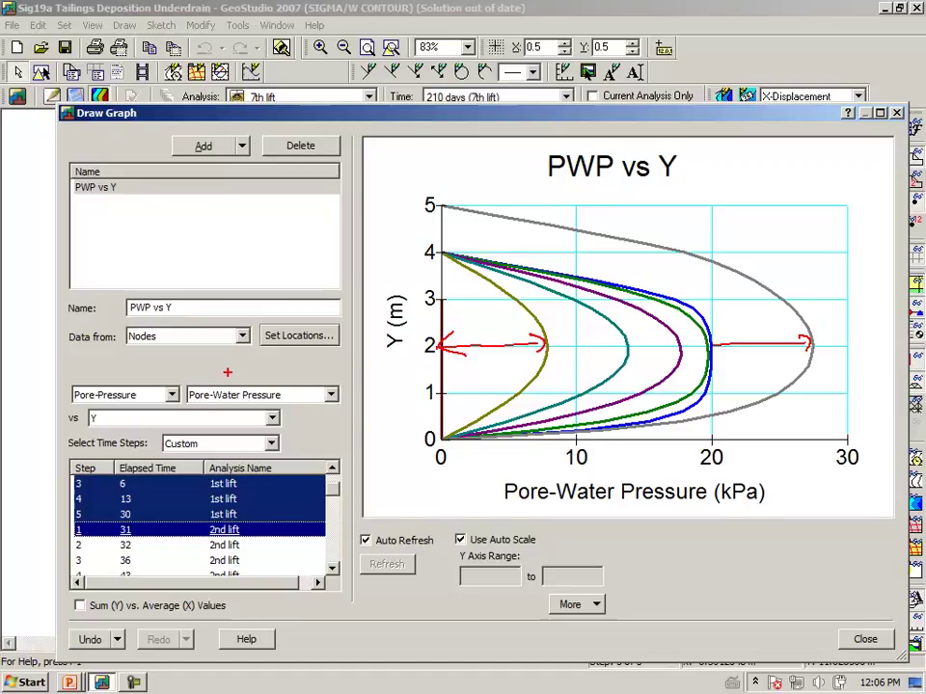
pyautogui.press('Escape')
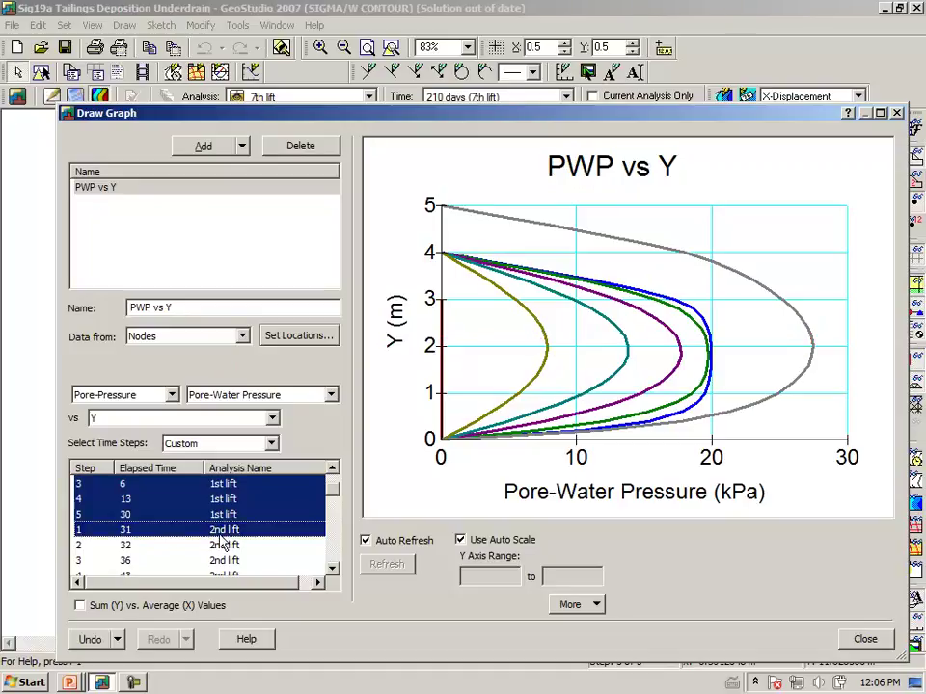
pyautogui.click(332, 469)
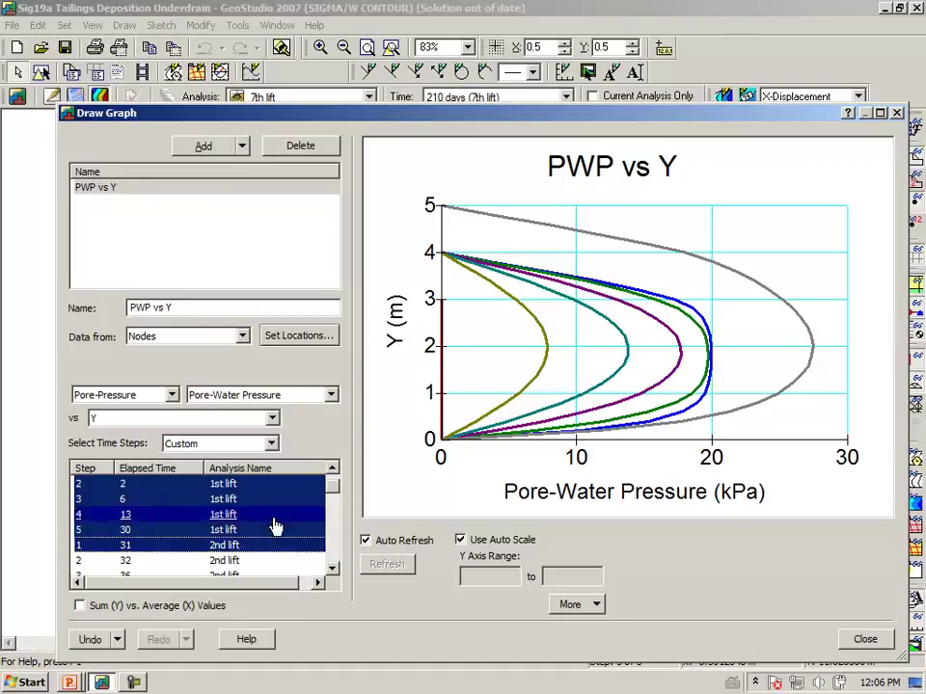
pyautogui.click(233, 548)
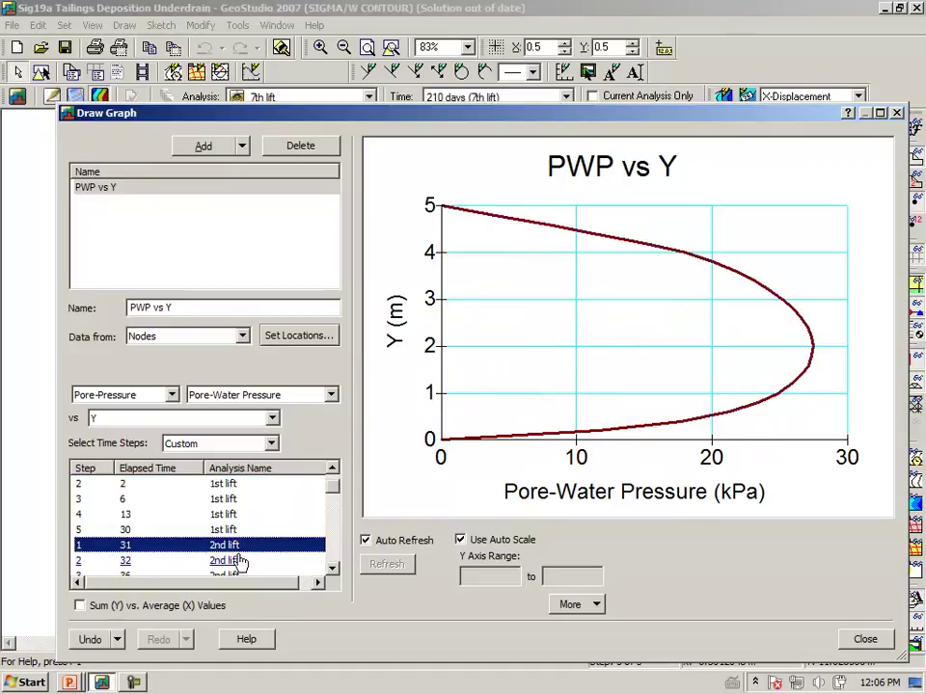
# - Add each lift's first-step profile: days 61, 91, 121, 151 and 181
pyautogui.click(332, 569)
pyautogui.moveTo(333, 569); pyautogui.dragTo(333, 569)
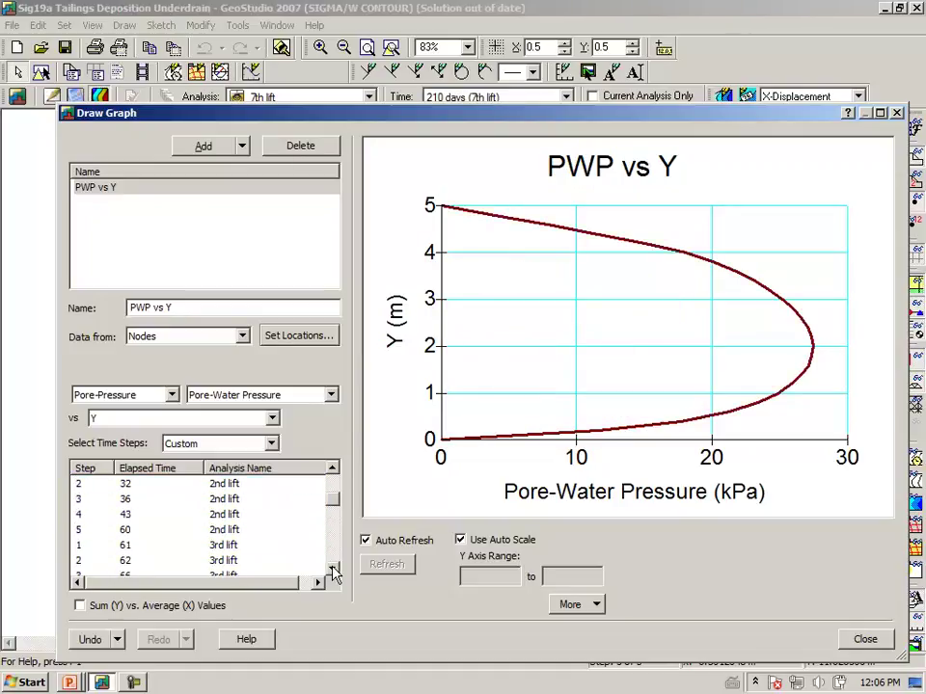
pyautogui.keyDown('ctrl'); pyautogui.click(238, 548); pyautogui.keyUp('ctrl')
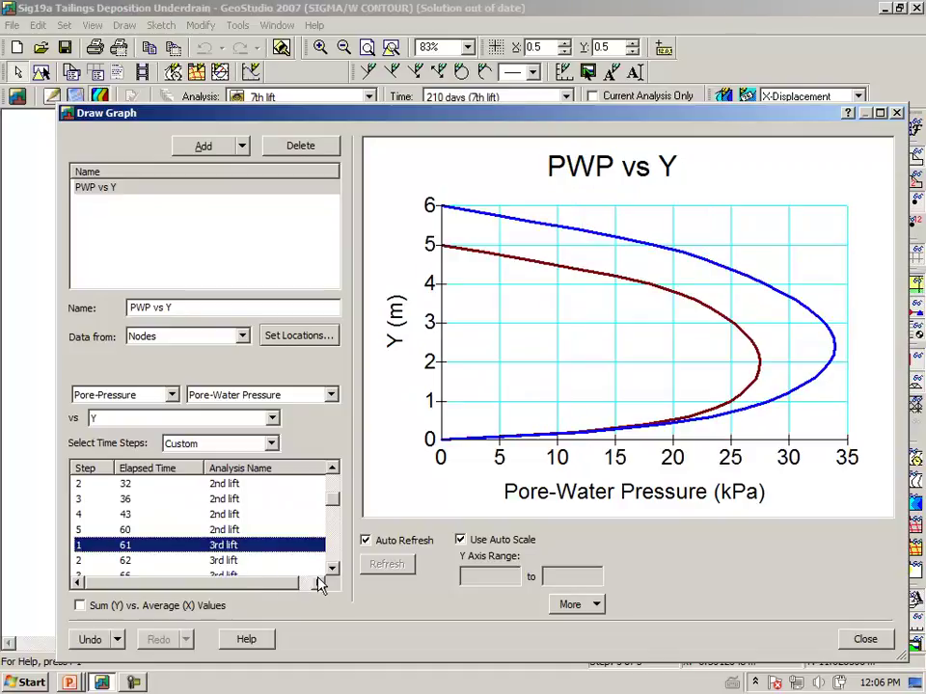
pyautogui.moveTo(331, 571); pyautogui.dragTo(330, 571)
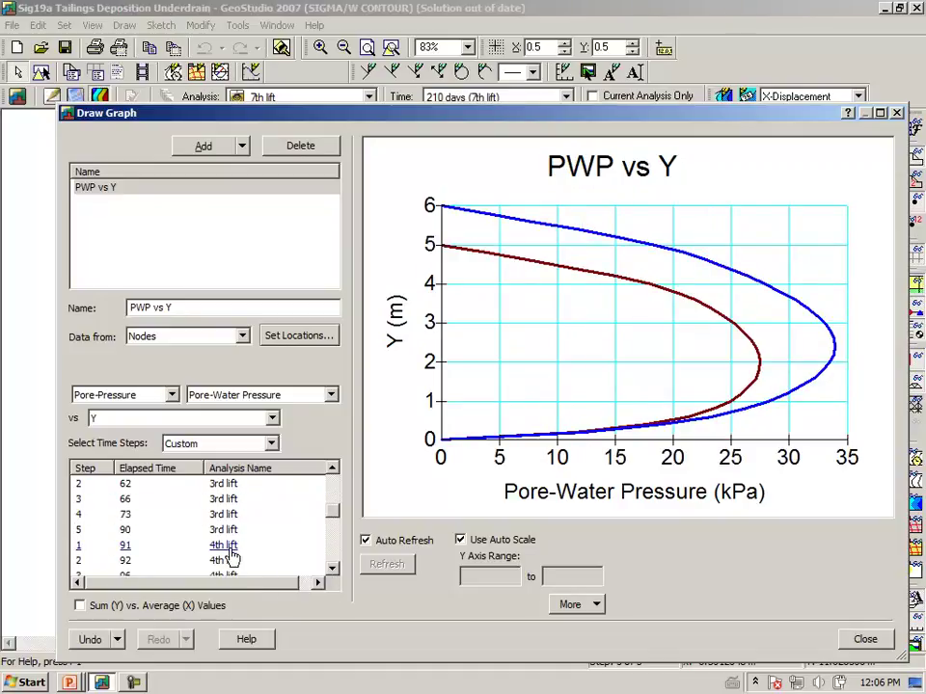
pyautogui.keyDown('ctrl'); pyautogui.click(231, 548); pyautogui.keyUp('ctrl')
pyautogui.click(332, 571)
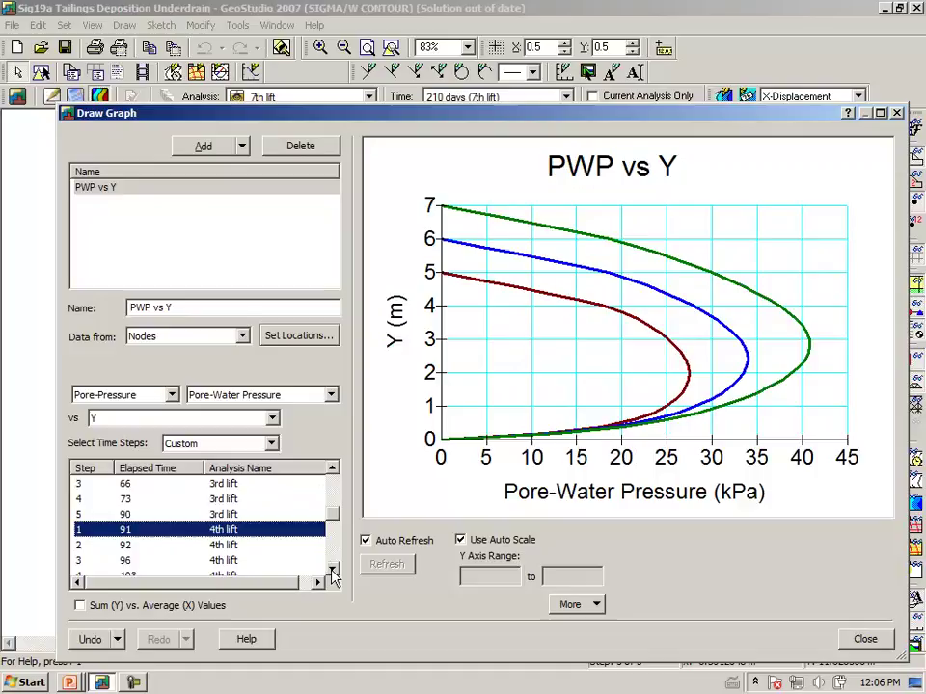
pyautogui.click(331, 571)
pyautogui.keyDown('ctrl'); pyautogui.click(212, 559); pyautogui.keyUp('ctrl')
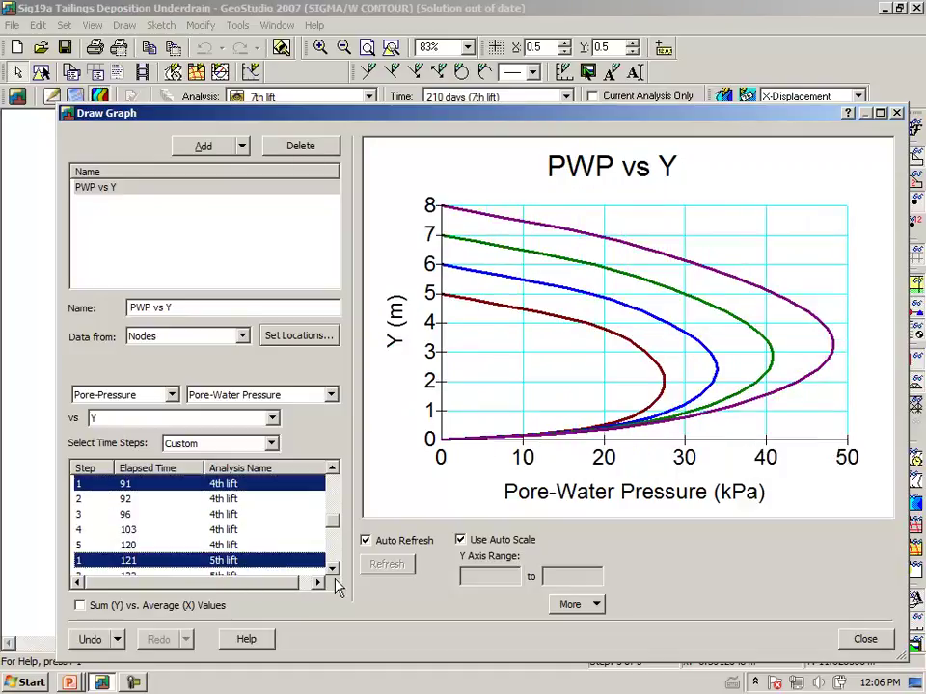
pyautogui.moveTo(332, 571); pyautogui.dragTo(332, 571)
pyautogui.keyDown('ctrl'); pyautogui.click(220, 561); pyautogui.keyUp('ctrl')
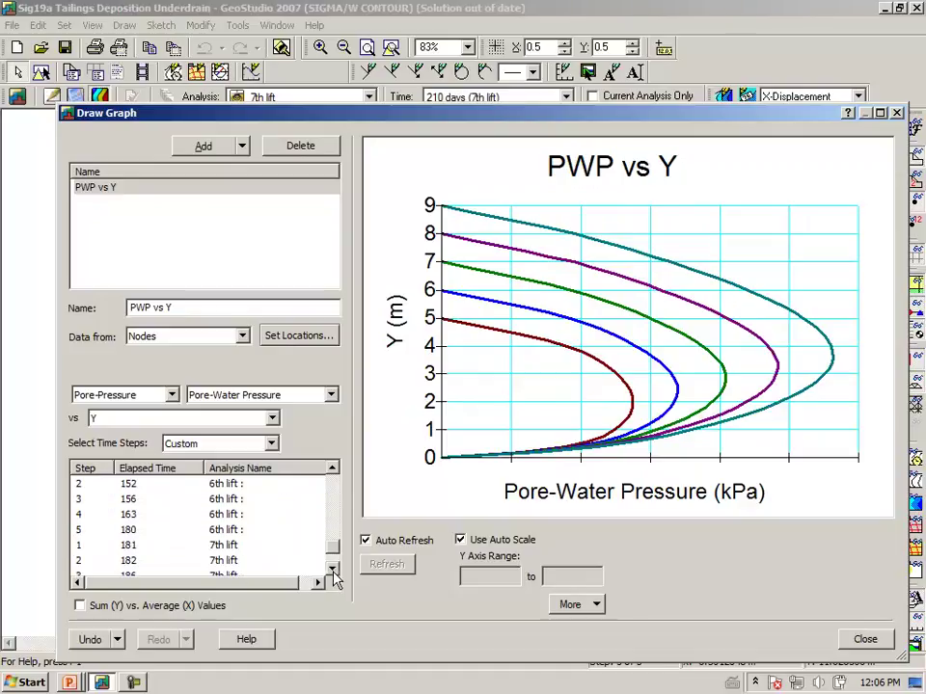
pyautogui.keyDown('ctrl'); pyautogui.click(227, 550); pyautogui.keyUp('ctrl')
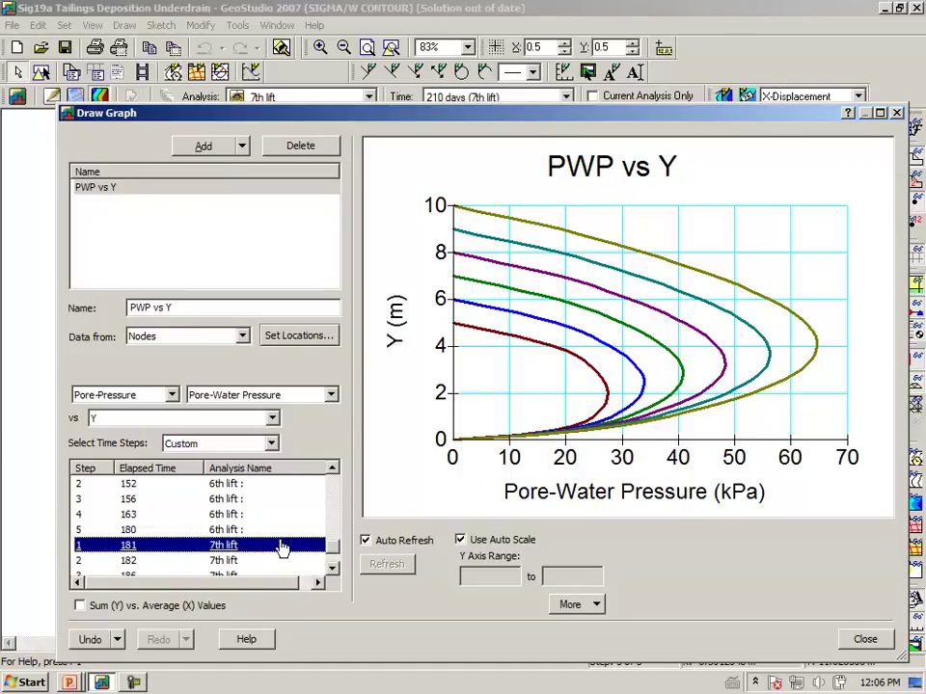
# - Plot only the 7th lift time steps, from day 181 through day 210
pyautogui.click(252, 545)
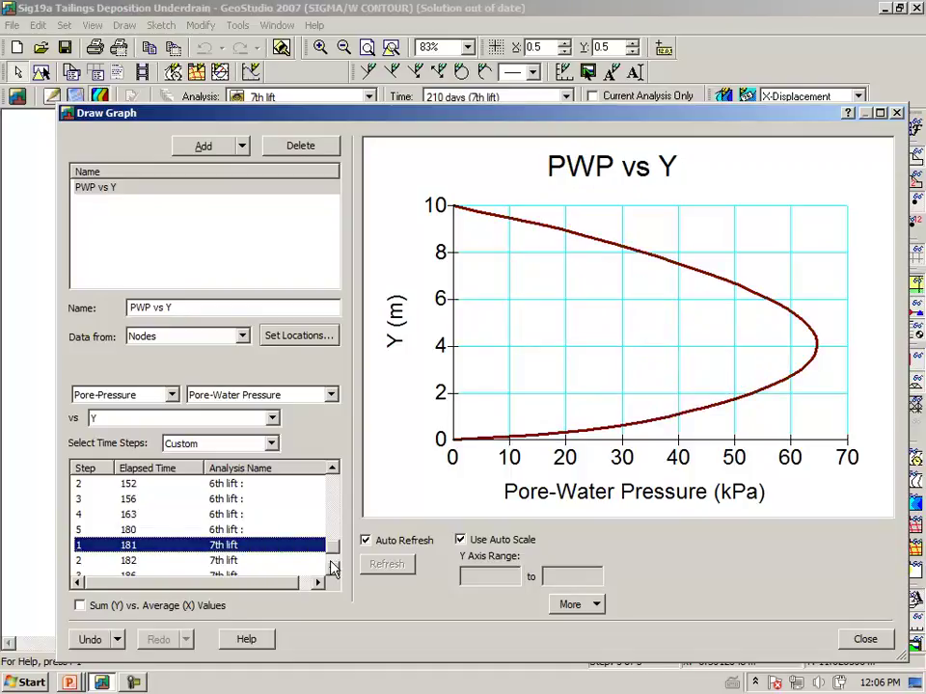
pyautogui.click(332, 570)
pyautogui.click(332, 570)
pyautogui.click(332, 570)
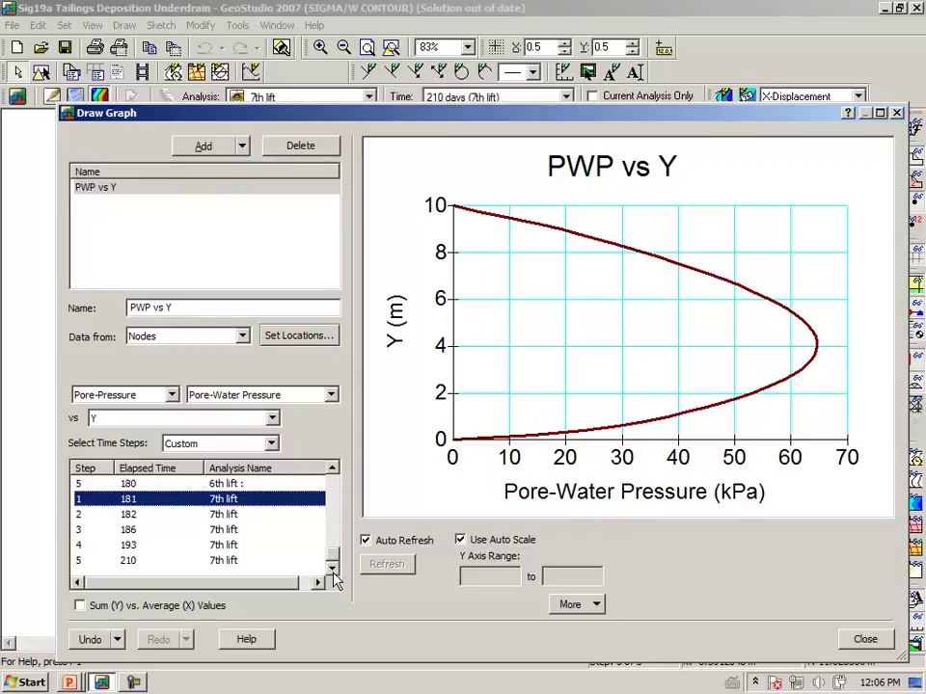
pyautogui.keyDown('shift'); pyautogui.click(235, 563); pyautogui.keyUp('shift')
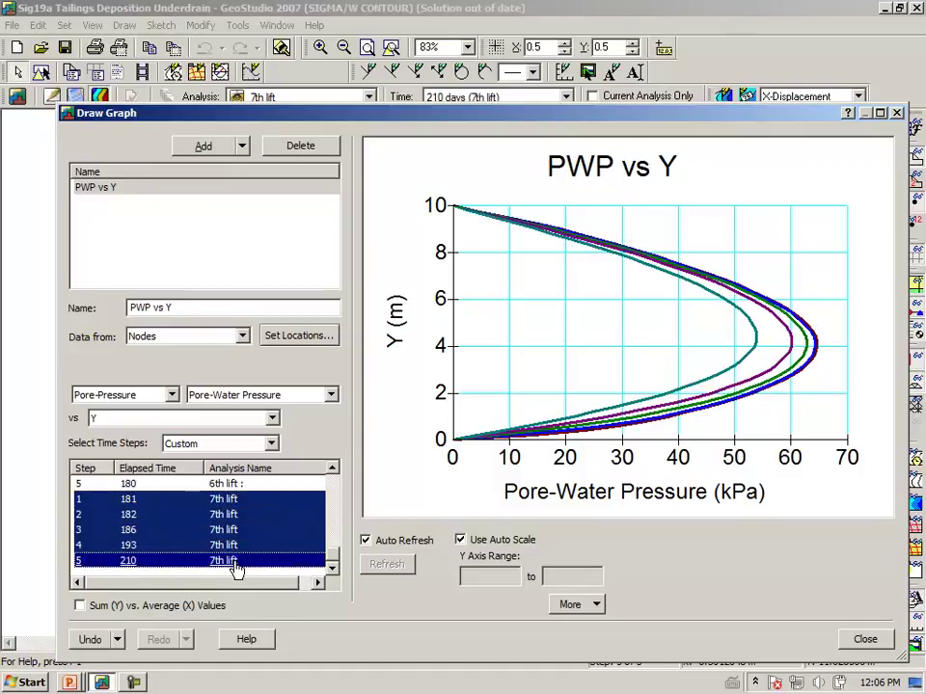